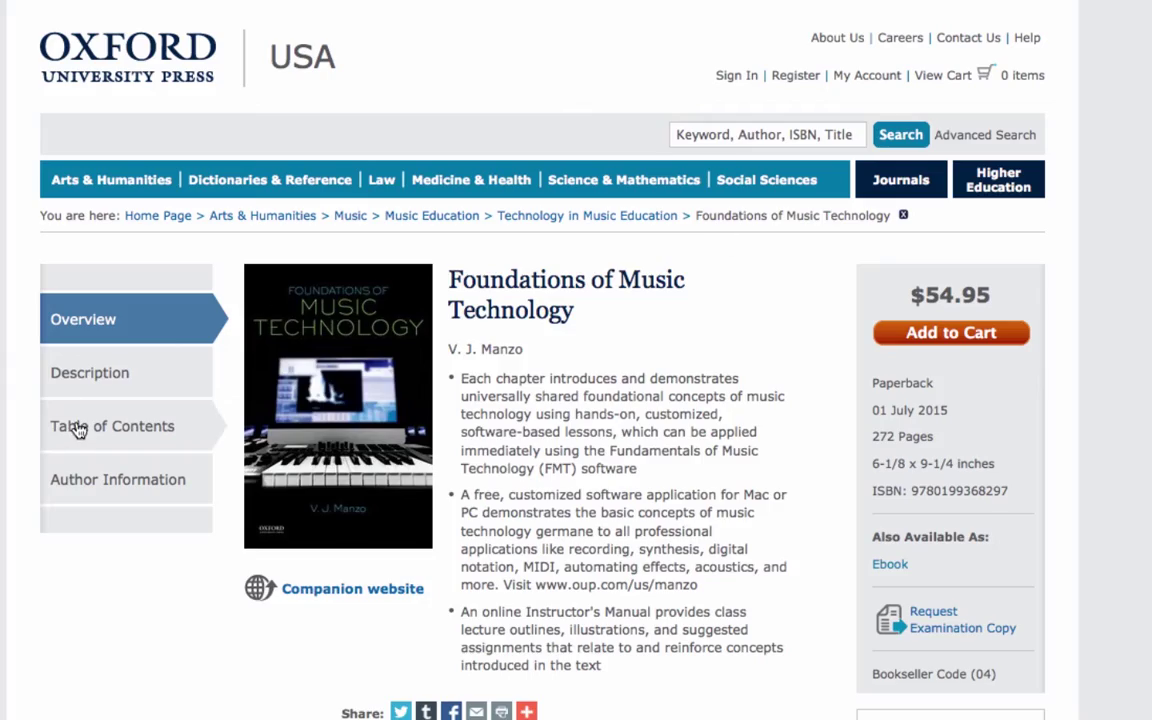
# - Show the book's Table of Contents and scroll through the chapters from Properties of Sound to Acoustics
pyautogui.click(79, 429)
pyautogui.scroll(-5, 540, 400)
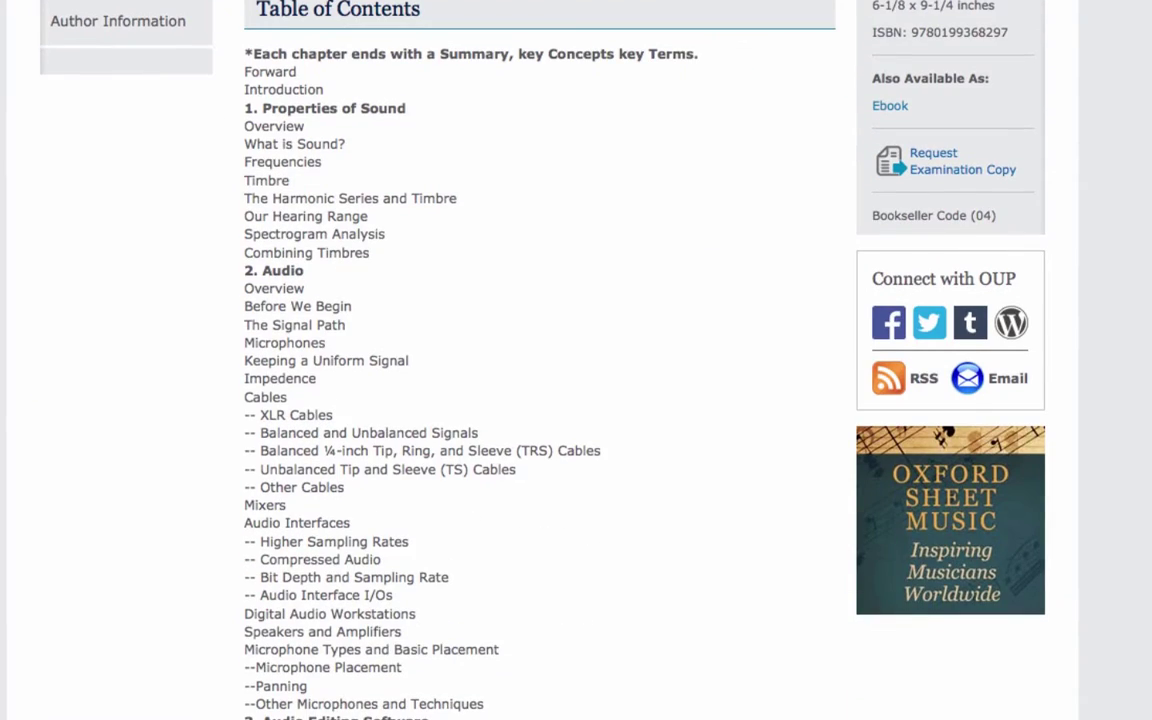
pyautogui.scroll(-2, 540, 400)
pyautogui.scroll(-2, 540, 400)
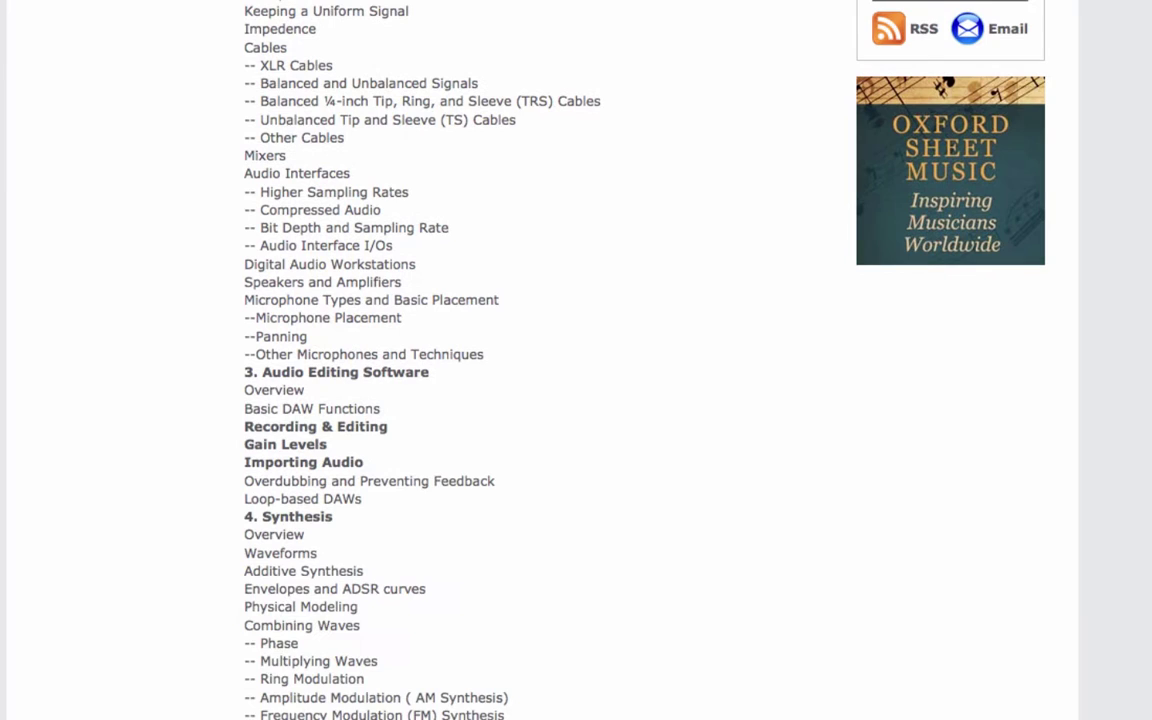
pyautogui.scroll(-3, 540, 400)
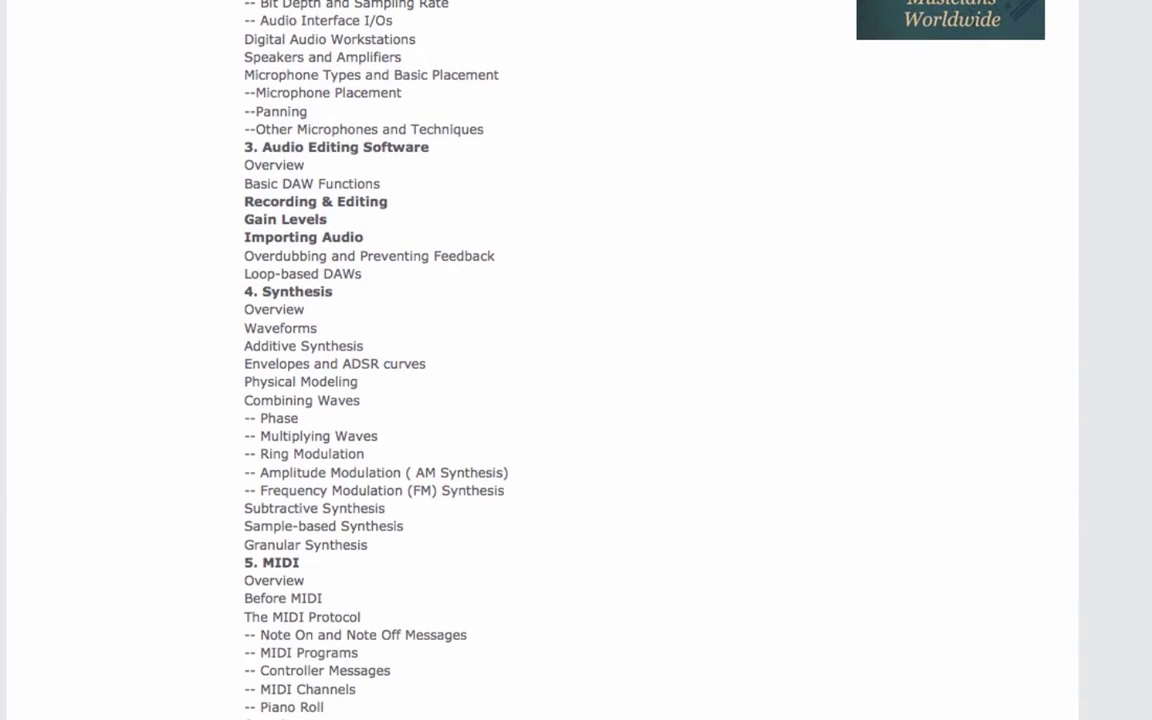
pyautogui.scroll(-2, 540, 400)
pyautogui.scroll(-3, 540, 400)
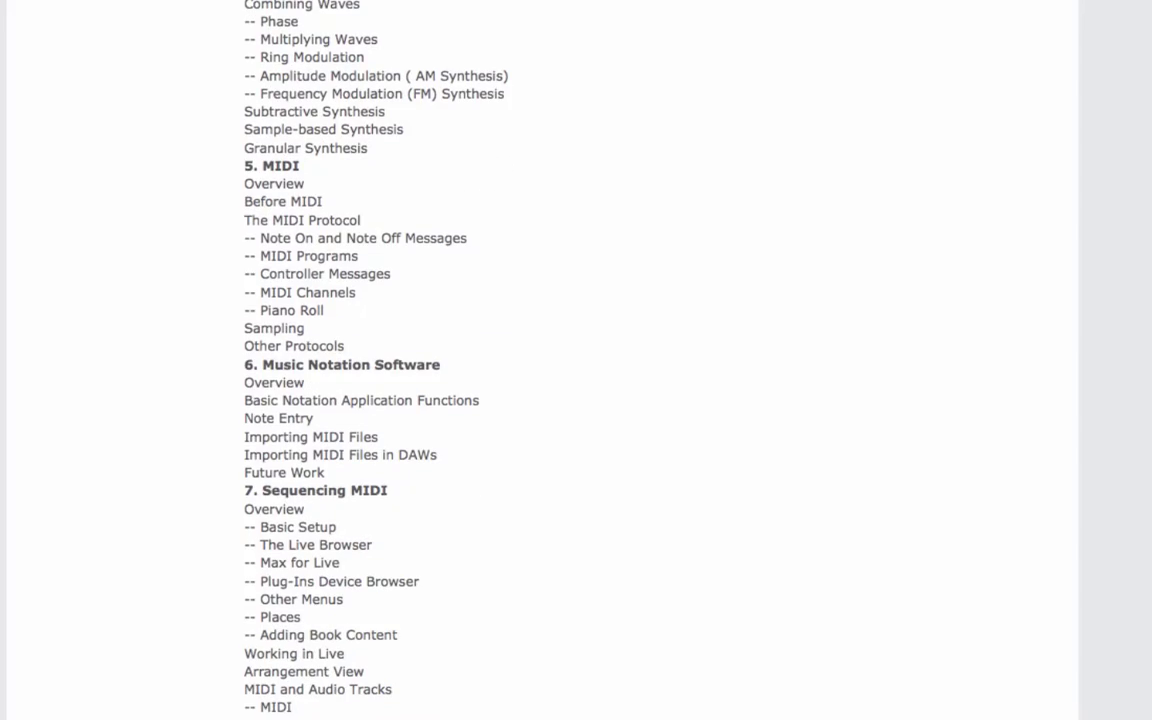
pyautogui.scroll(-3, 540, 400)
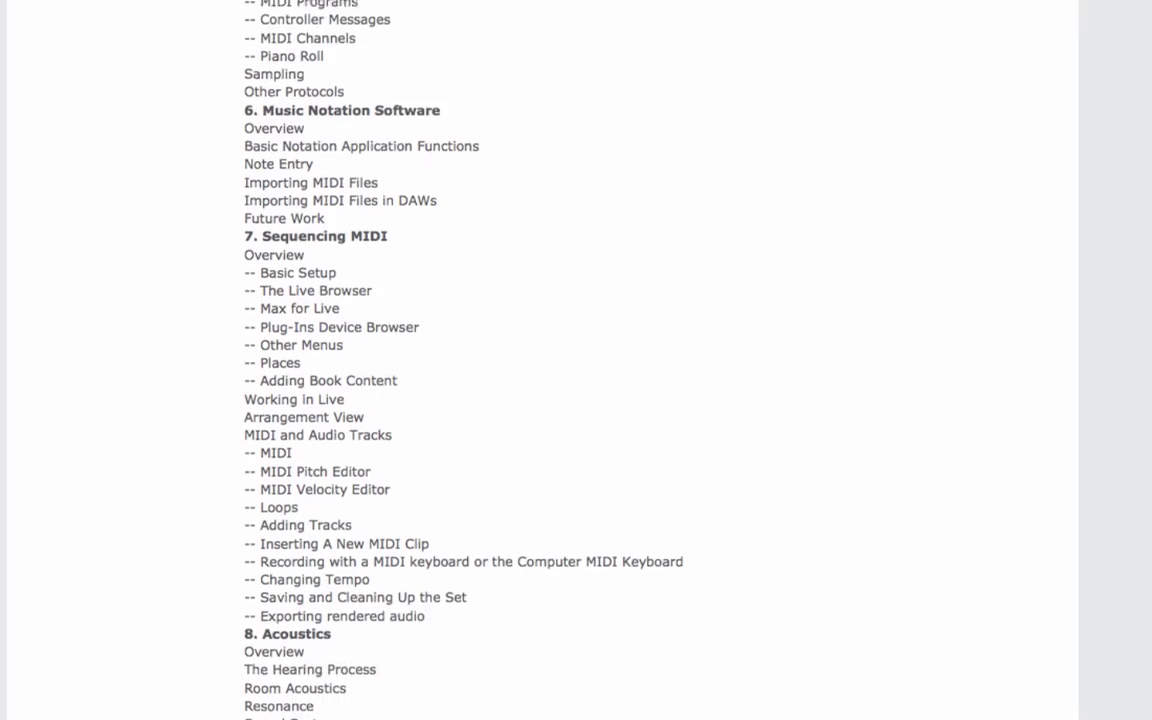
pyautogui.scroll(-3, 540, 400)
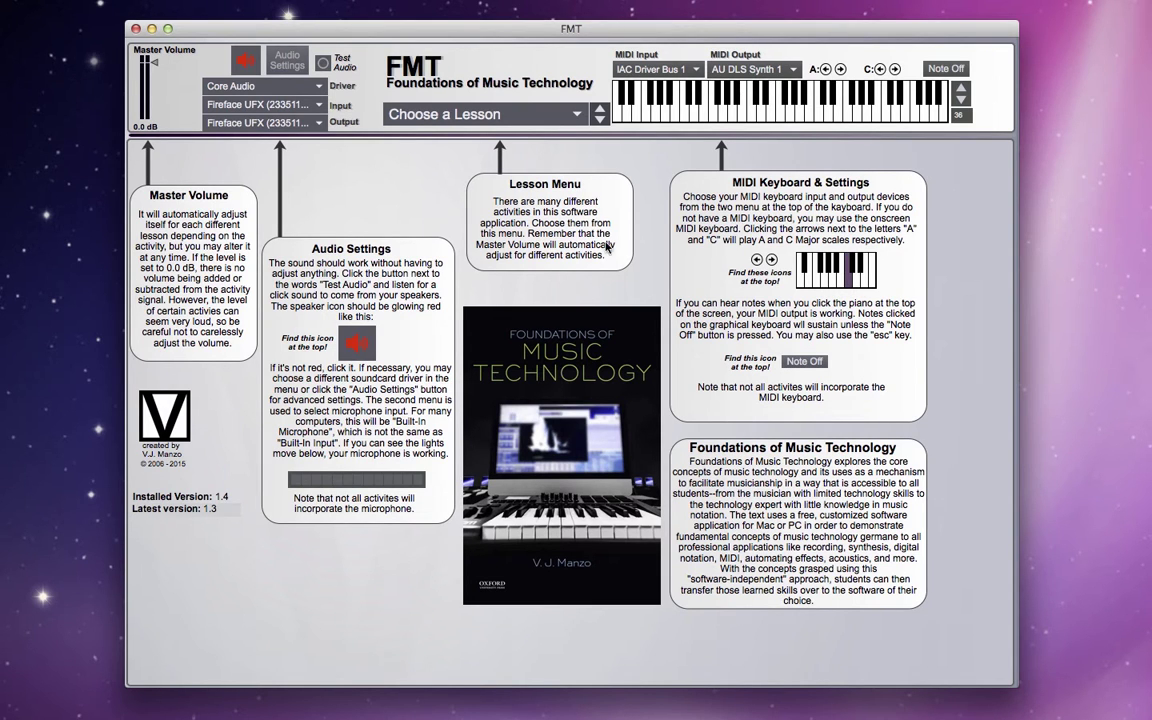
# - Load the Sine Wave lesson and raise the sine wave's frequency
pyautogui.click(582, 119)
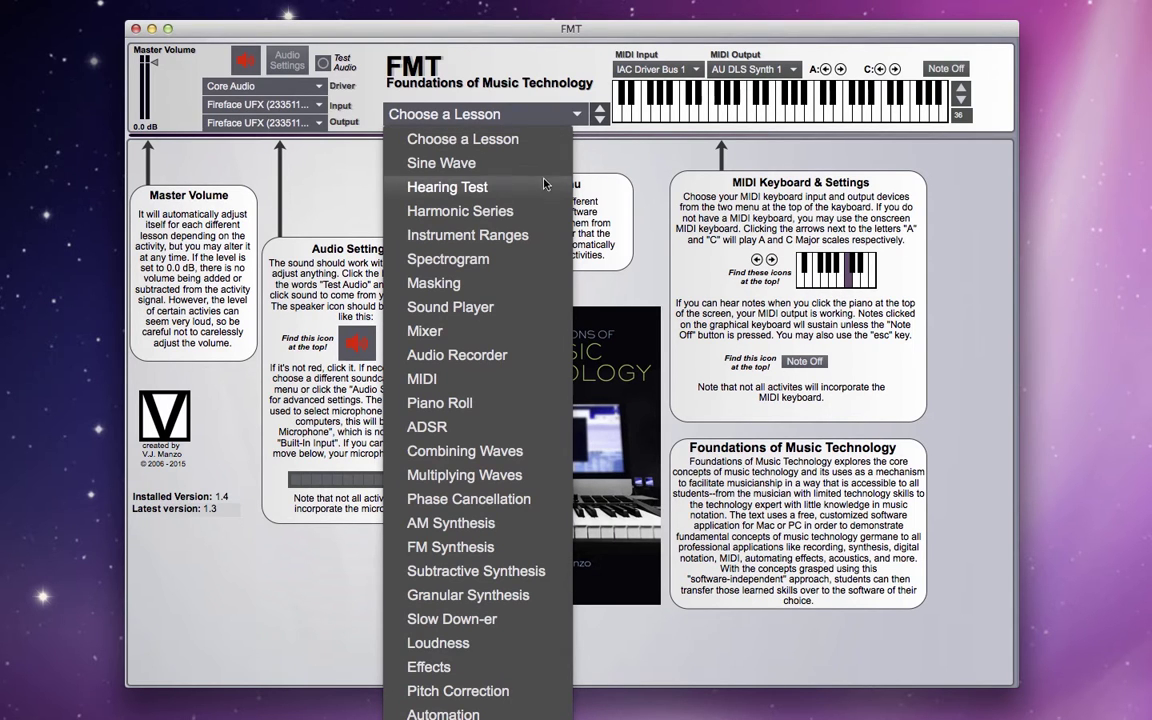
pyautogui.click(484, 162)
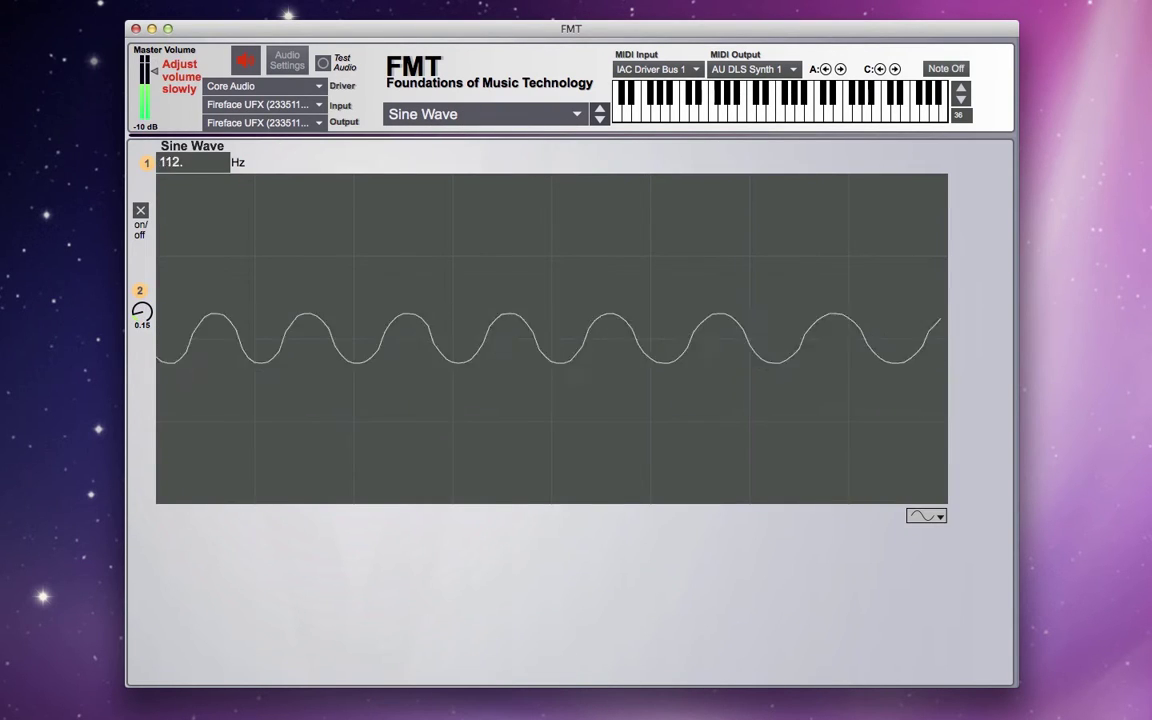
pyautogui.moveTo(254, 172)
pyautogui.mouseDown()
pyautogui.moveTo(254, 105)
pyautogui.moveTo(254, 172)
pyautogui.mouseUp()
# - Play several notes on the onscreen keyboard, including A at 220 Hz, to change the tone's pitch
pyautogui.click(776, 110)
pyautogui.click(852, 108)
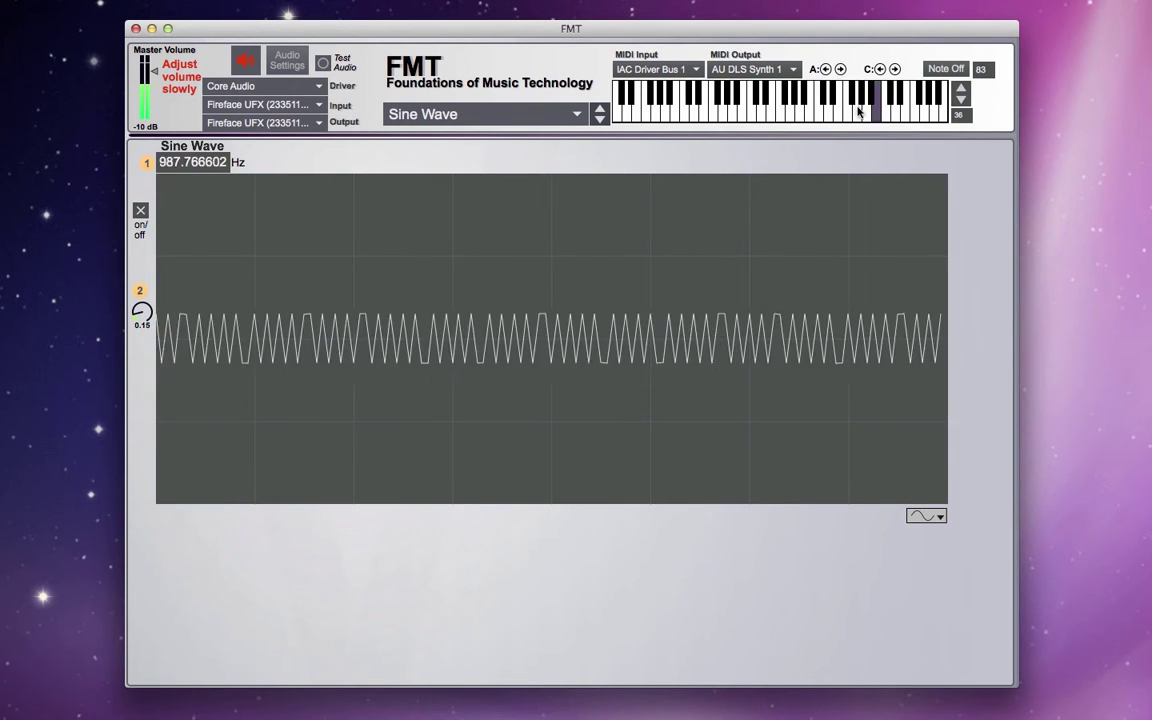
pyautogui.click(713, 113)
pyautogui.click(804, 110)
pyautogui.click(850, 110)
pyautogui.click(730, 110)
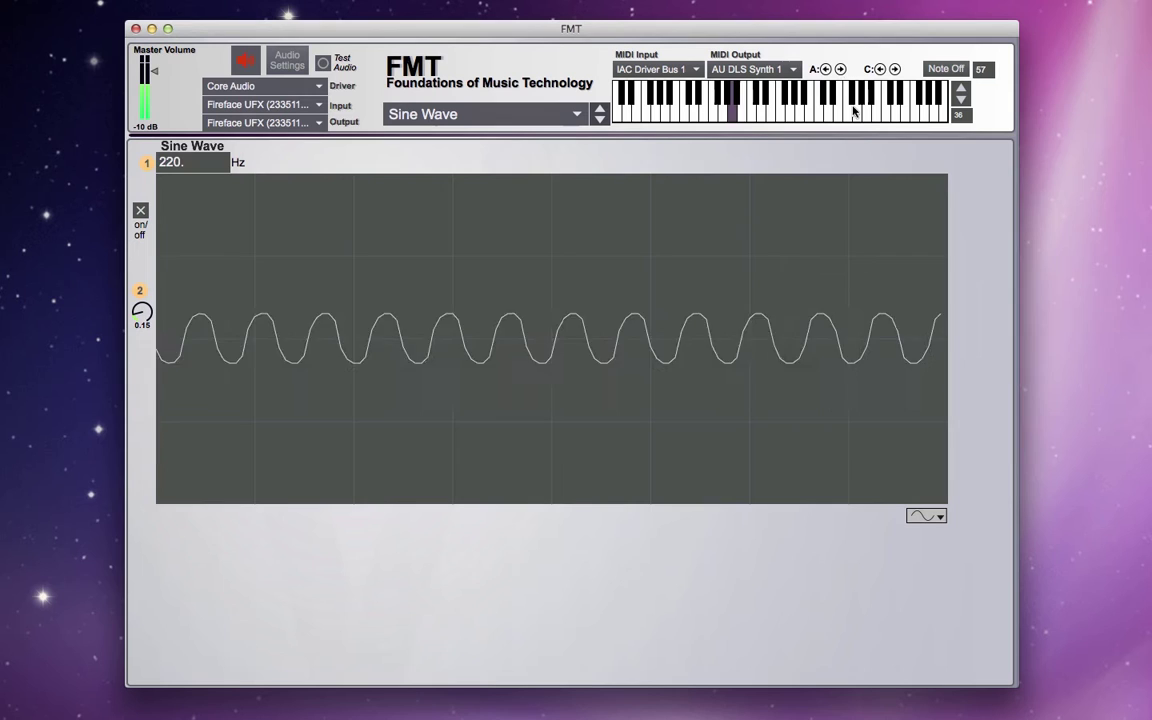
pyautogui.click(741, 110)
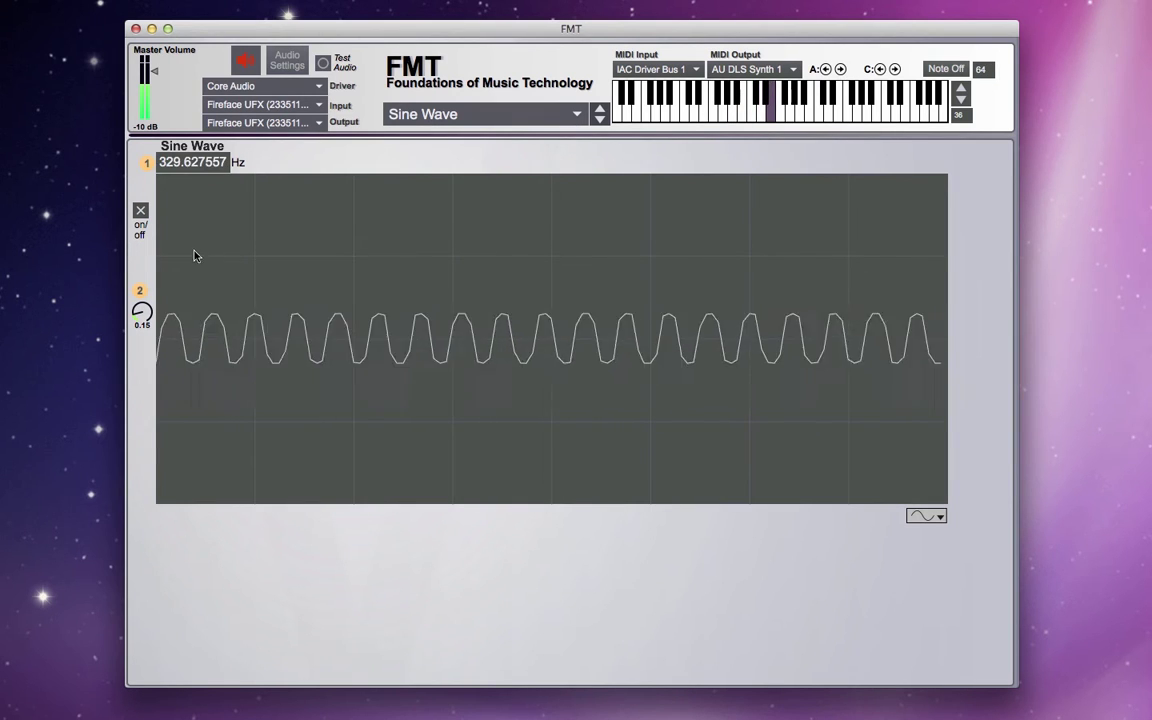
# - Switch to the harmonic series, bringing in harmonics 6, 7, 9 and 8, then silencing the 9th
pyautogui.click(938, 518)
pyautogui.click(925, 548)
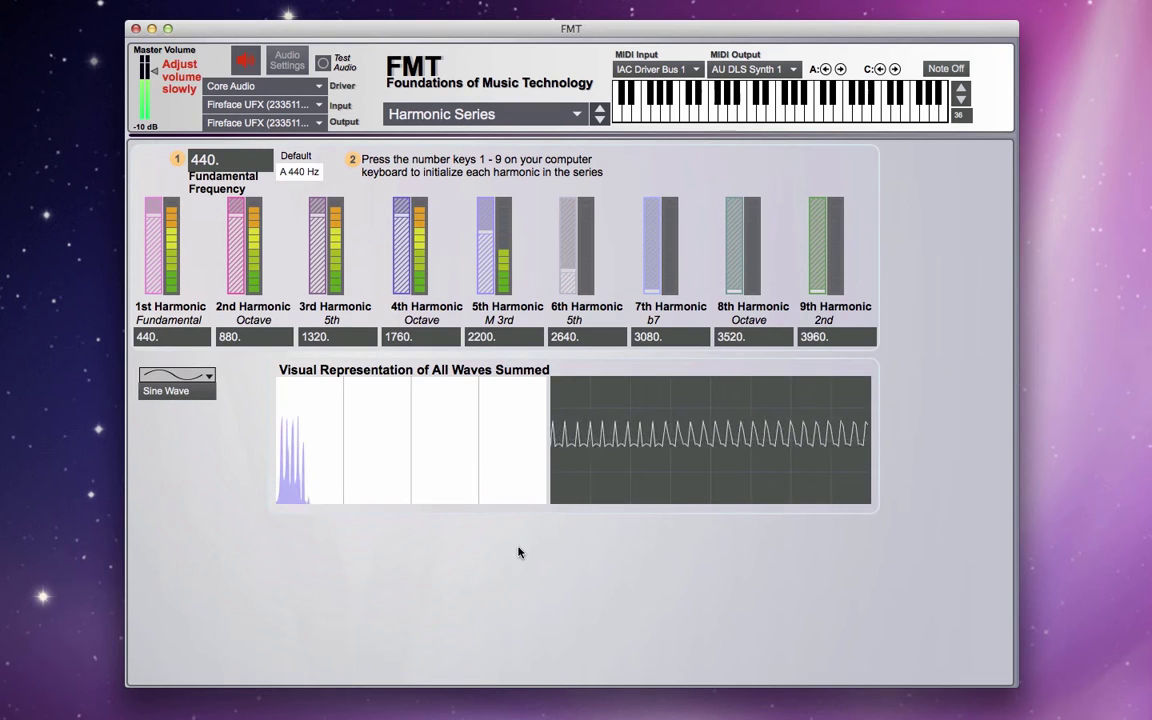
pyautogui.press('6')
pyautogui.press('7')
pyautogui.press('9')
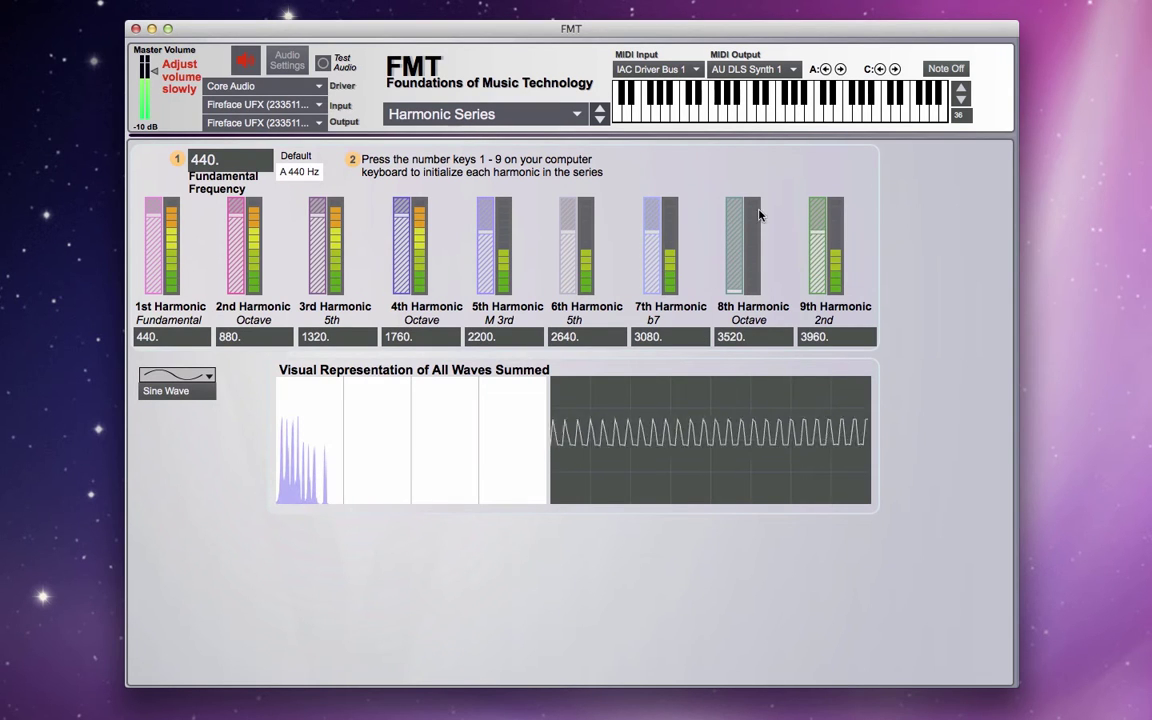
pyautogui.press('8')
pyautogui.press('9')
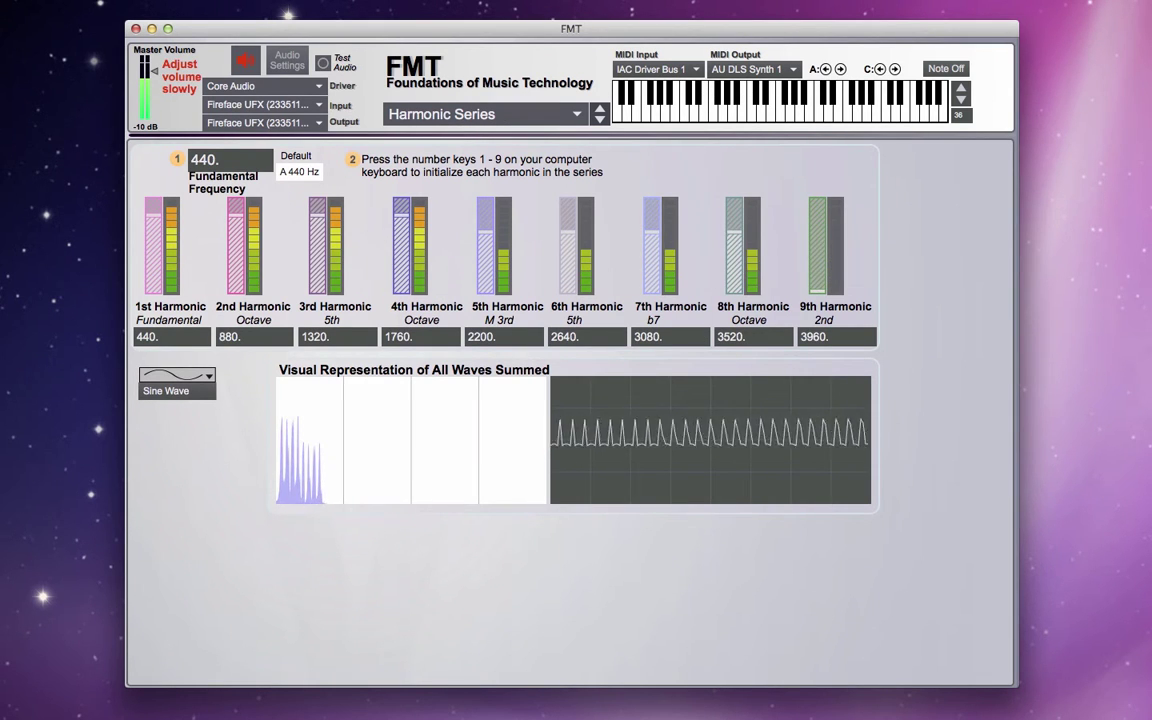
# - Return to the Sine Wave lesson with a sine waveform, play C at 523.25 Hz, then stop it
pyautogui.click(818, 108)
pyautogui.click(926, 516)
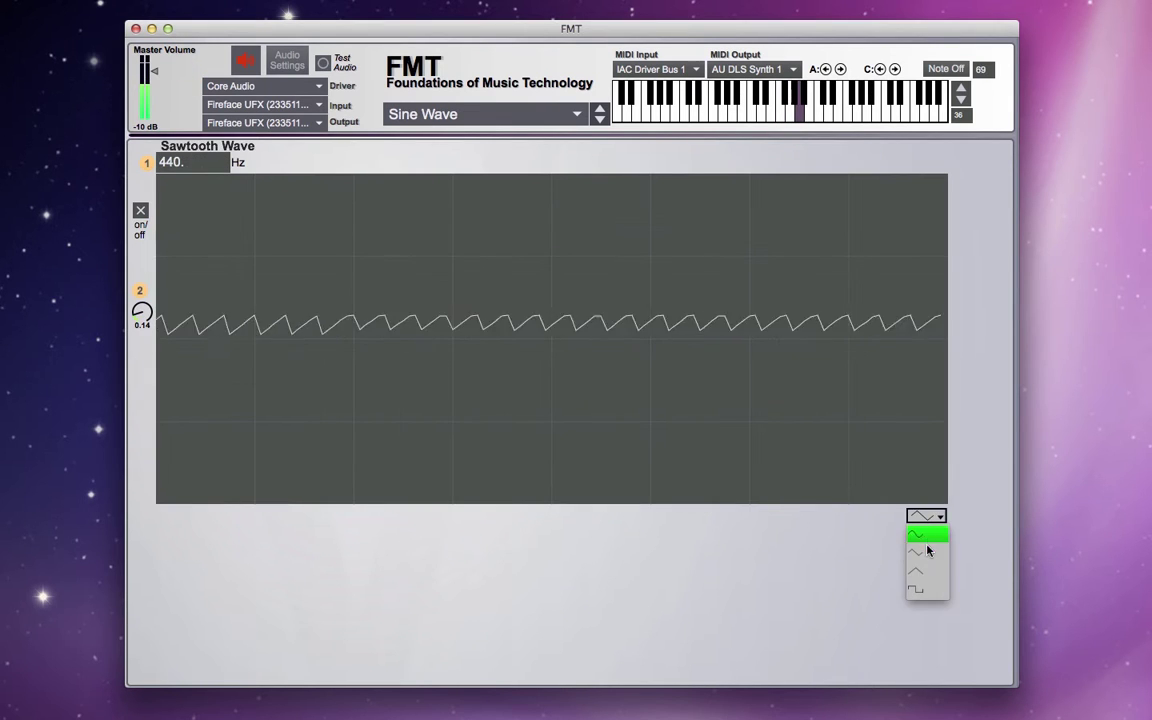
pyautogui.click(927, 550)
pyautogui.click(926, 516)
pyautogui.click(928, 536)
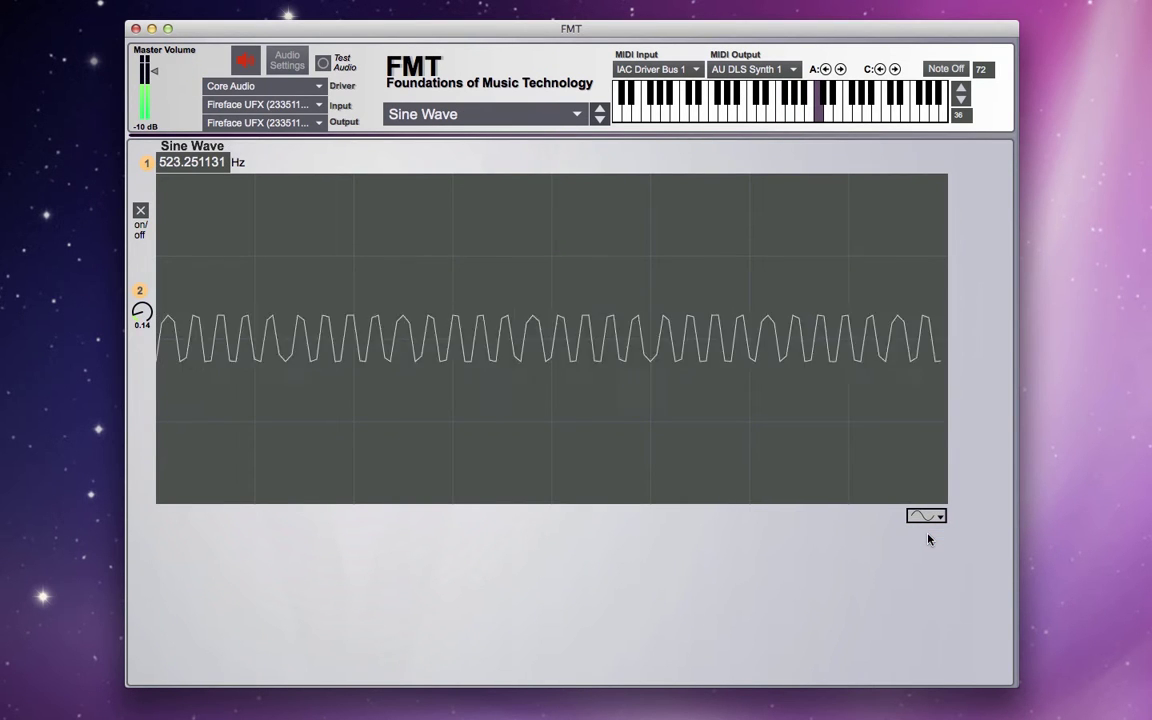
pyautogui.click(946, 68)
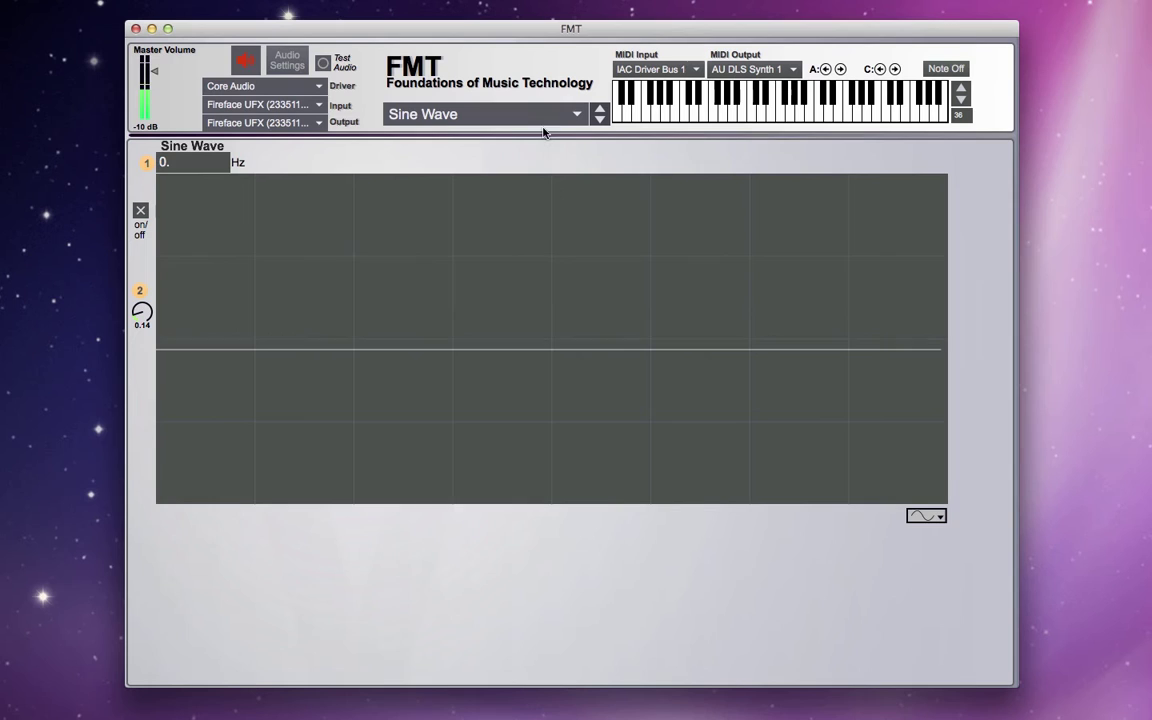
# - Load the Hearing Test lesson, then the Harmonic Series lesson
pyautogui.click(524, 113)
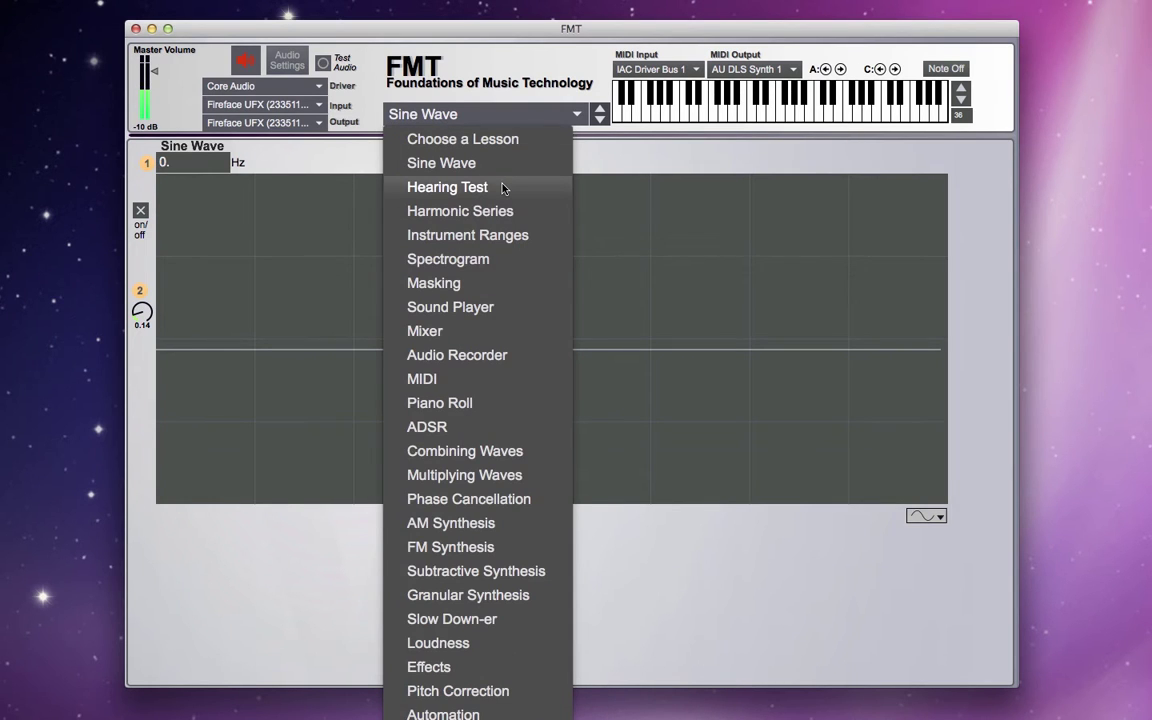
pyautogui.click(502, 188)
pyautogui.click(505, 110)
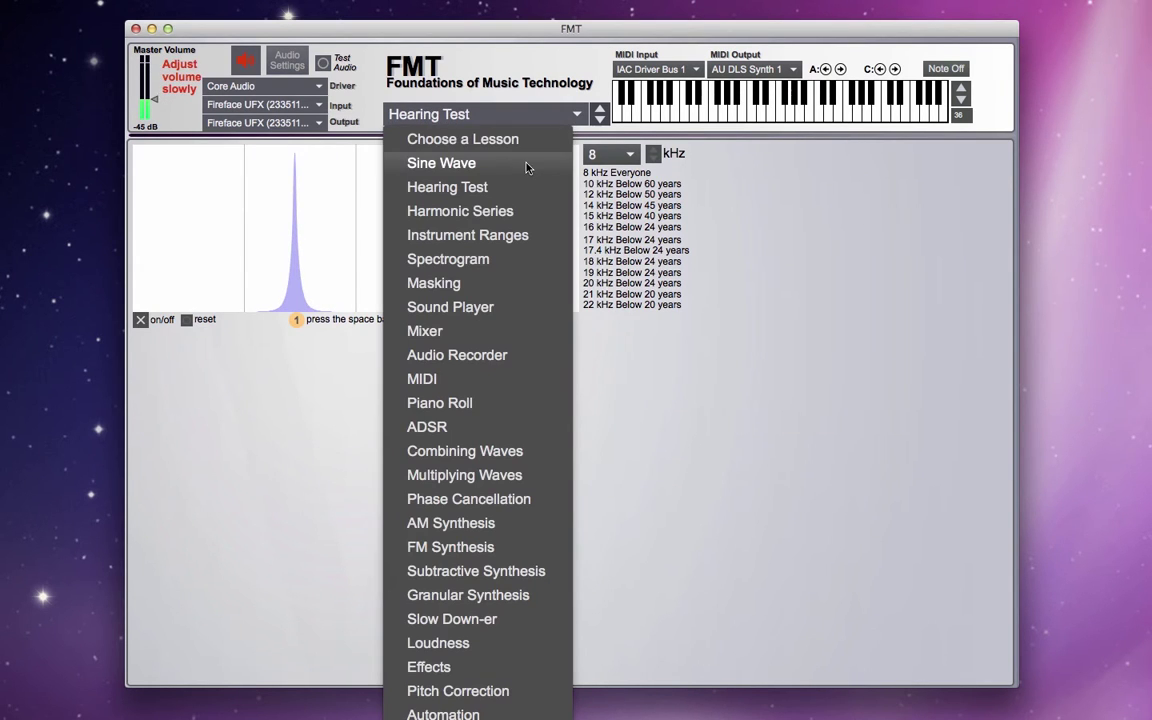
pyautogui.click(514, 211)
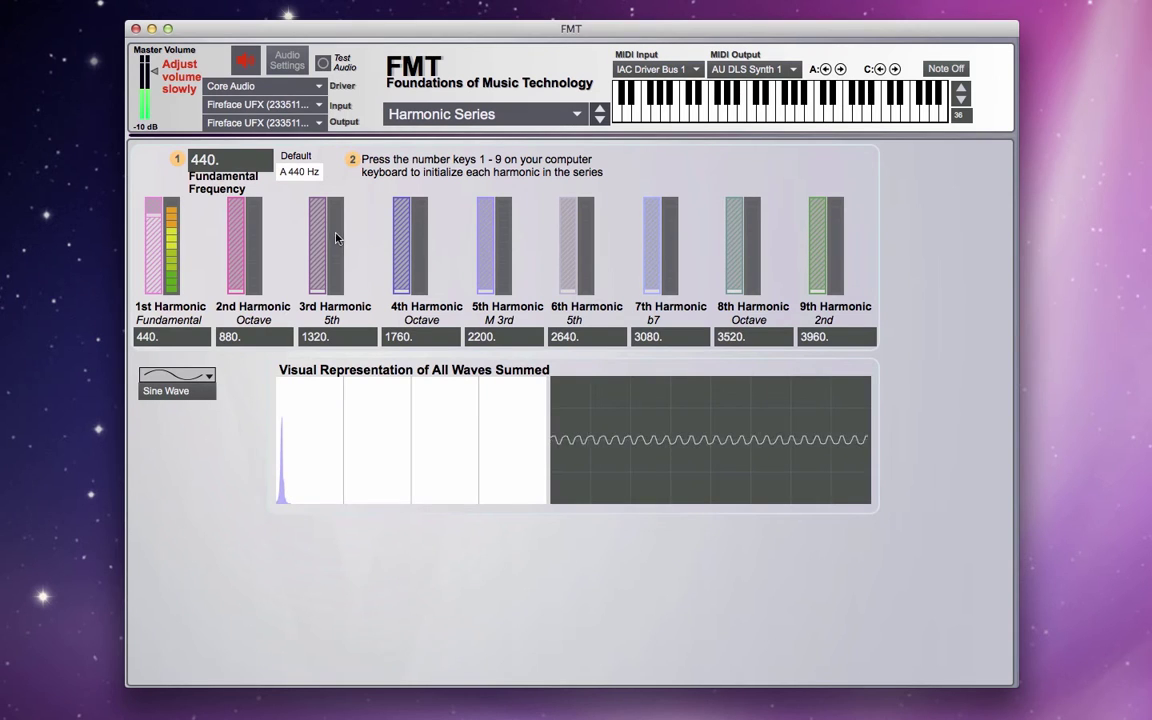
# - Sound the 2nd harmonic, then play the Mixer lesson's multitrack song
pyautogui.press('2')
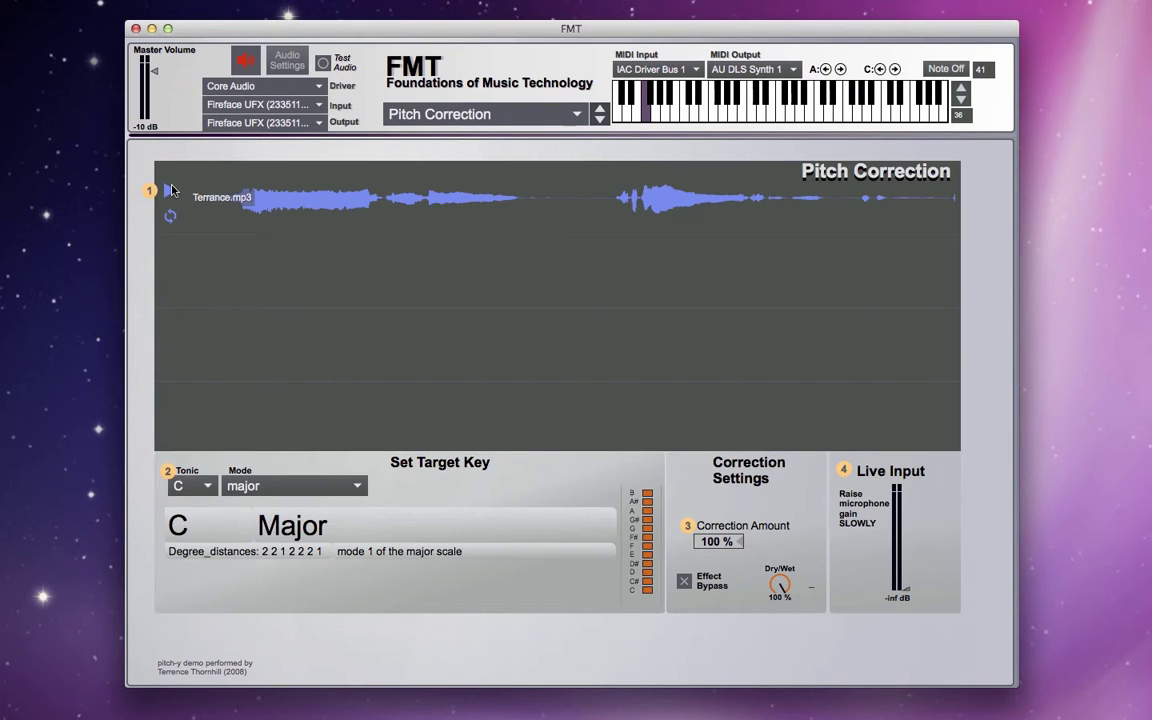
pyautogui.click(170, 190)
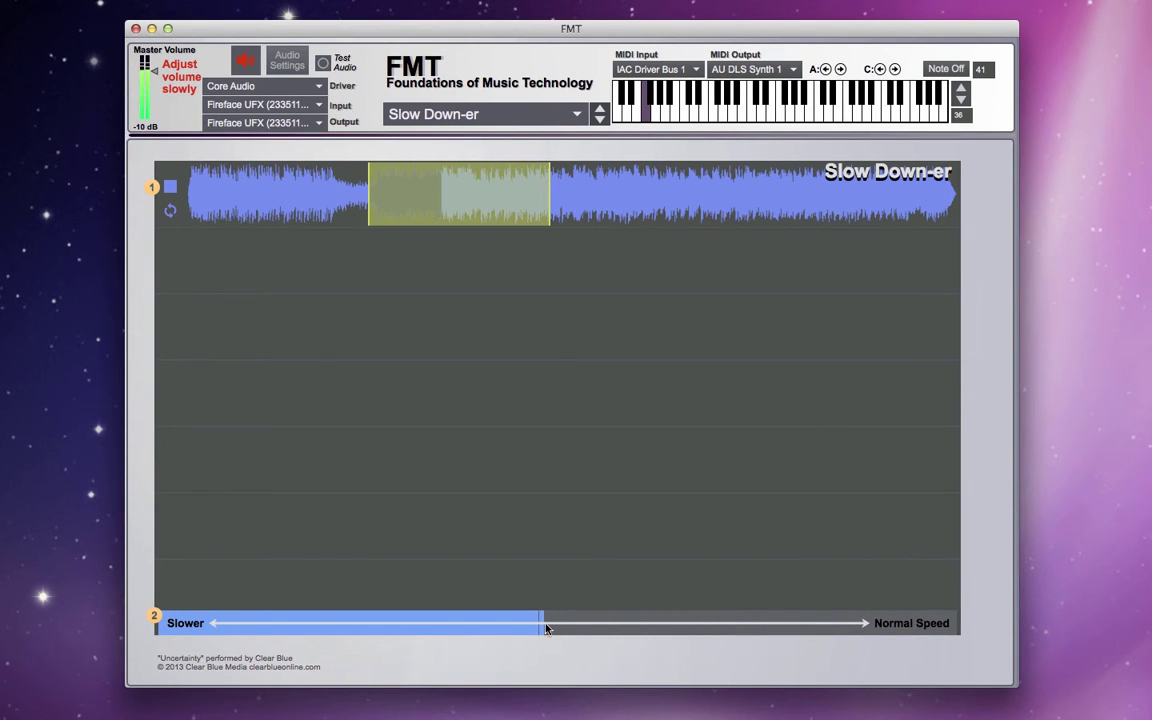
# - Set Slow Down-er playback closer to normal speed and reshape the FM Synthesis amplitude envelope with a new breakpoint
pyautogui.click(612, 629)
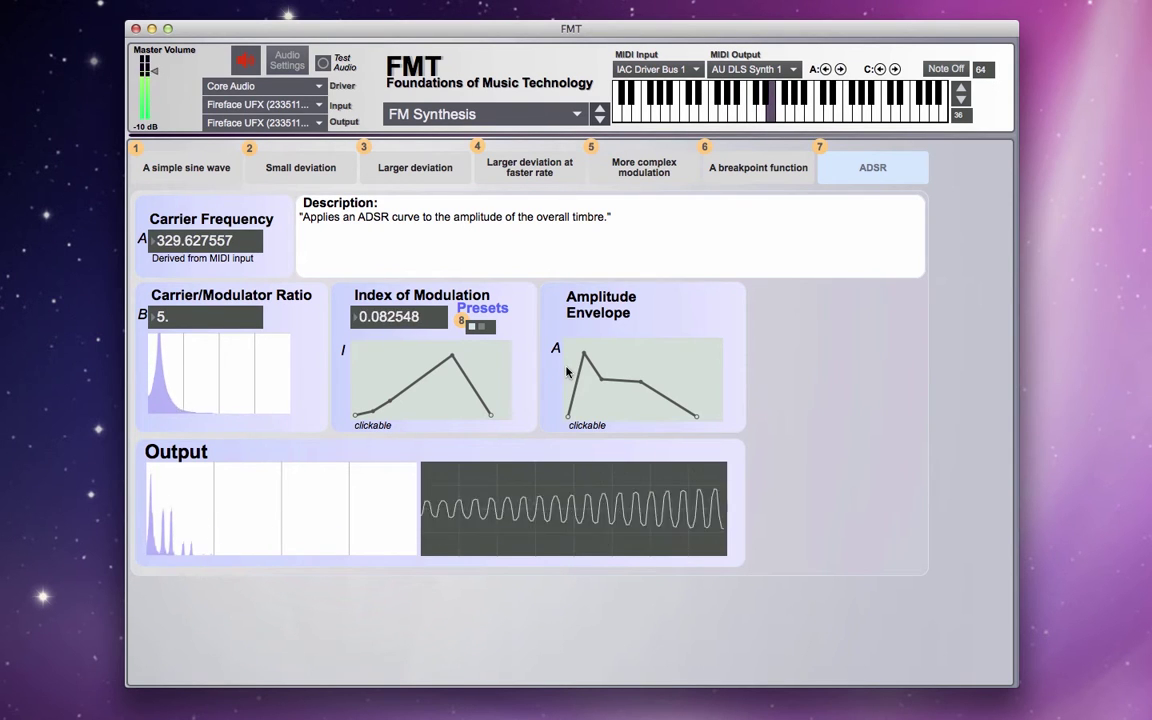
pyautogui.moveTo(601, 378); pyautogui.dragTo(643, 398)
pyautogui.click(604, 391)
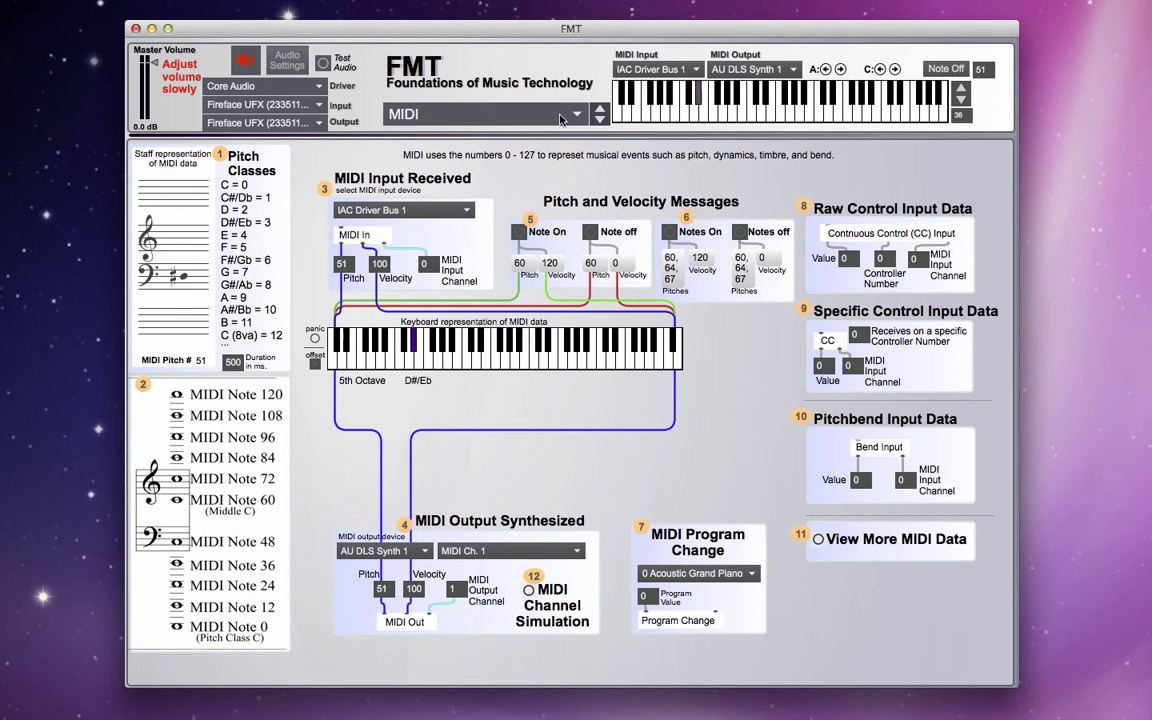
# - Load the ADSR lesson, play two notes to hear the envelope, and apply the Slow Attack Time preset
pyautogui.click(560, 119)
pyautogui.click(441, 352)
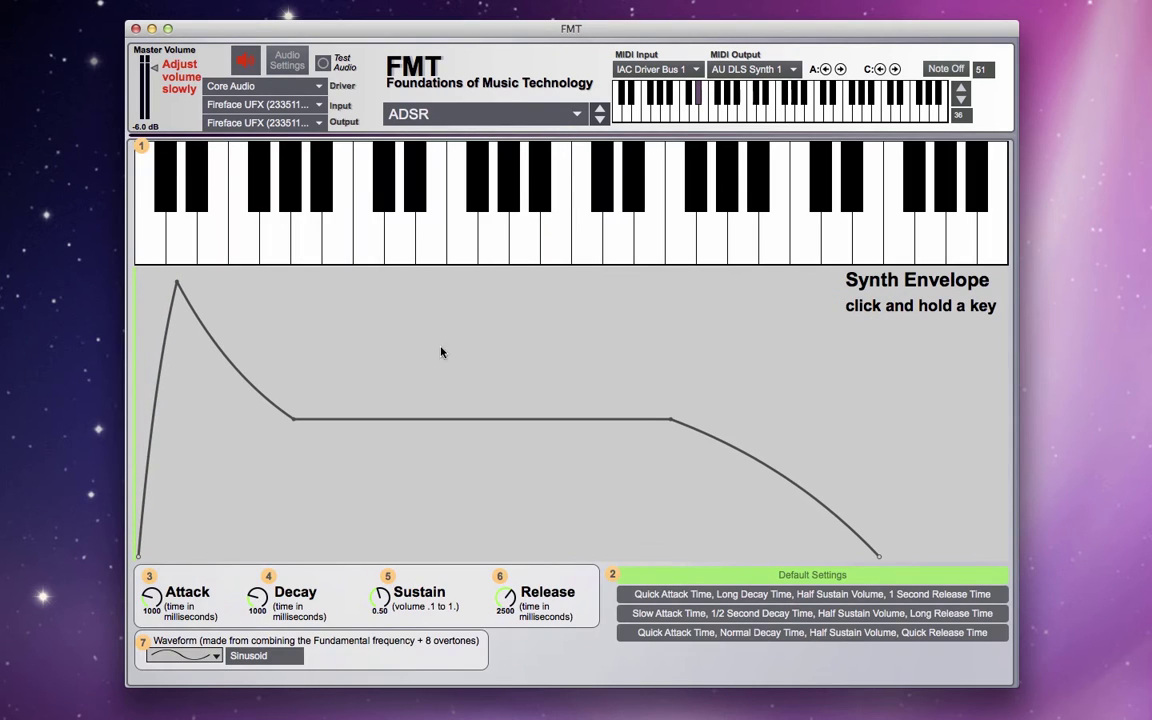
pyautogui.click(474, 227)
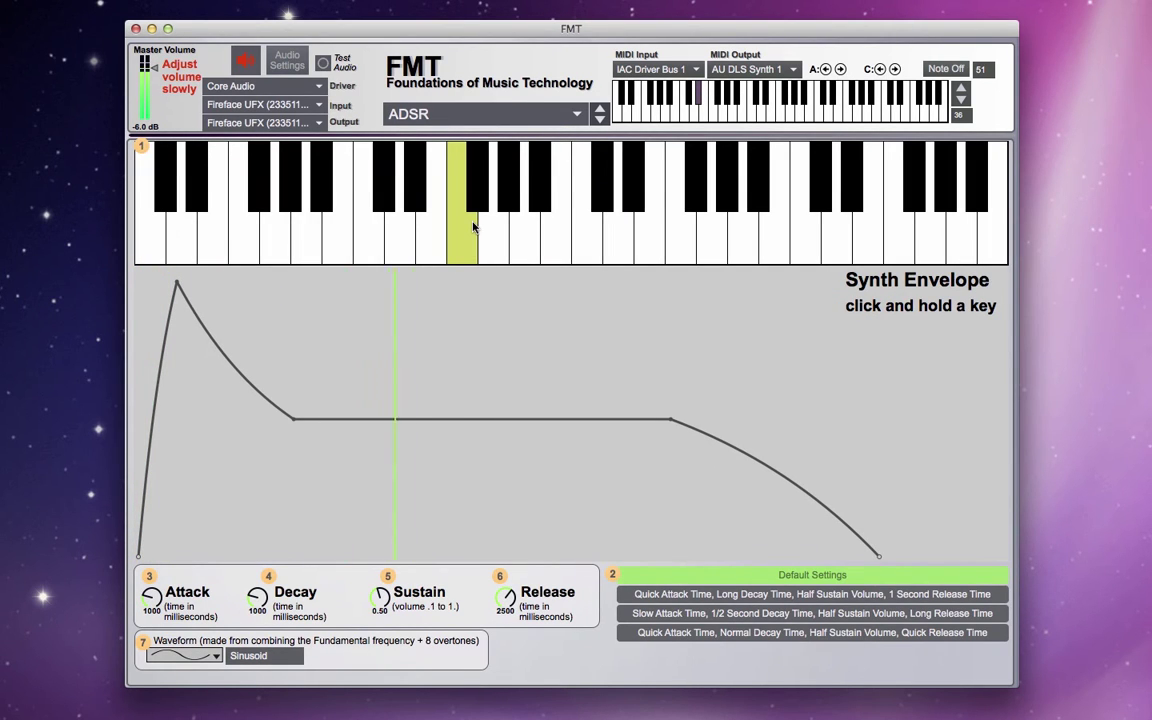
pyautogui.click(633, 227)
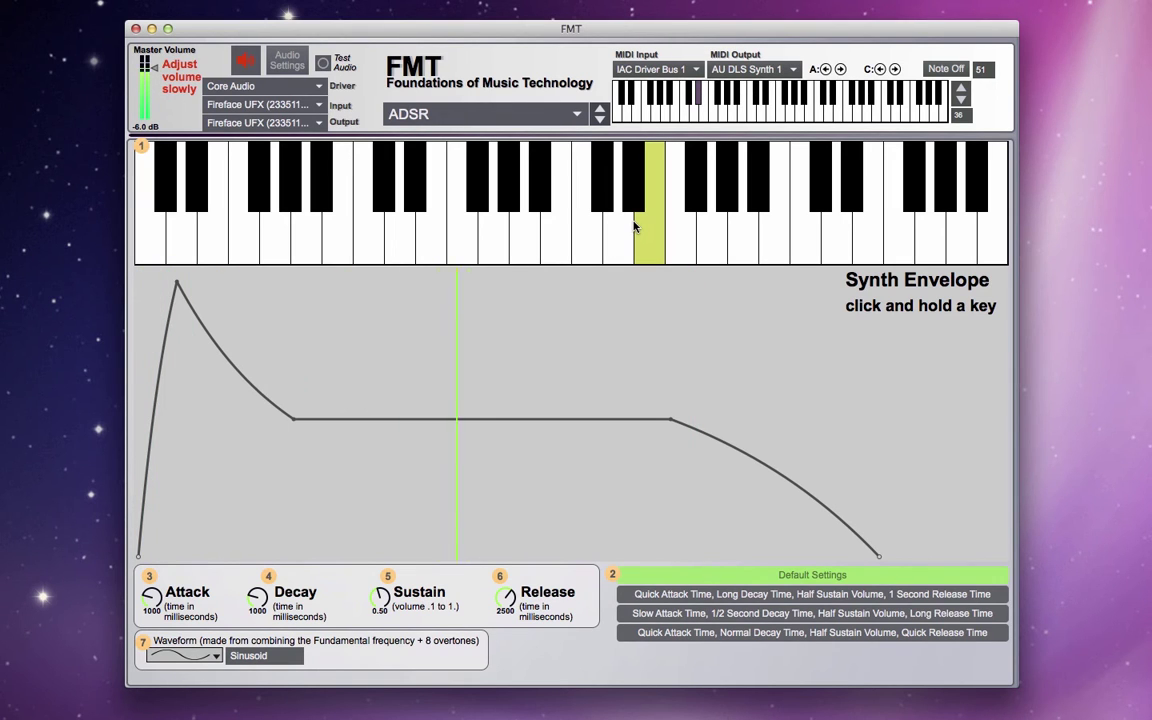
pyautogui.moveTo(633, 227); pyautogui.dragTo(672, 423)
pyautogui.click(724, 614)
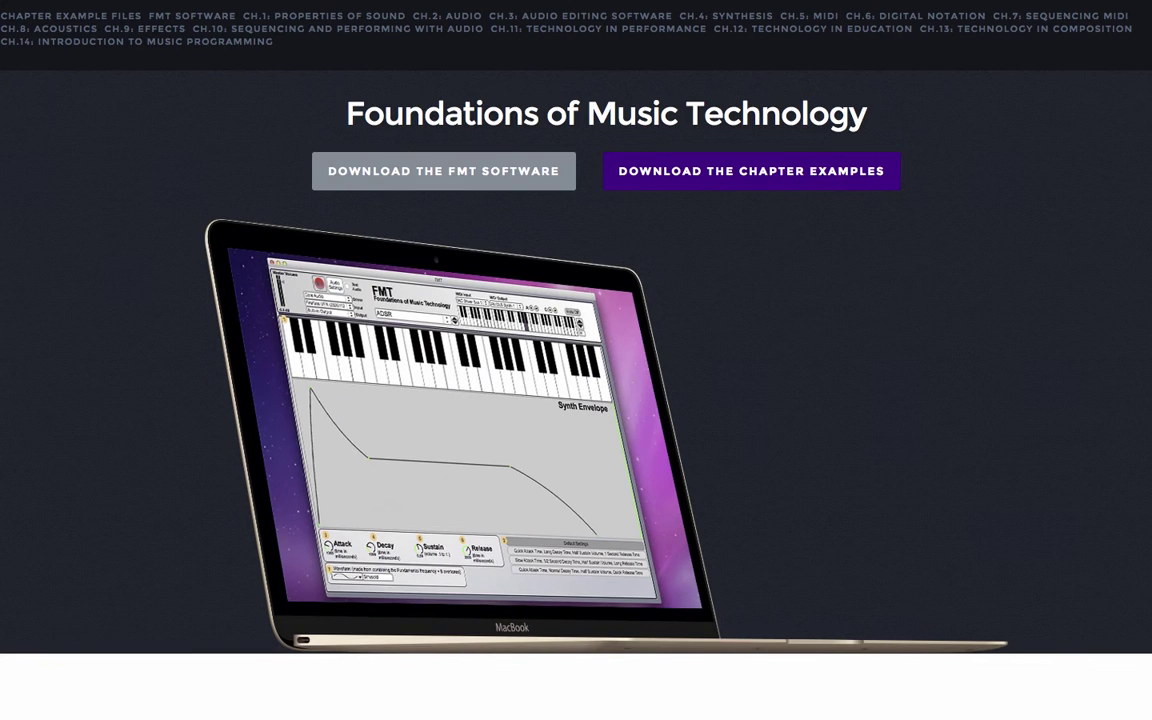
# - Browse past the software downloads to the Chapter 10 links, back to Chapter 1, then open Interactive Composition
pyautogui.scroll(-6, 576, 400)
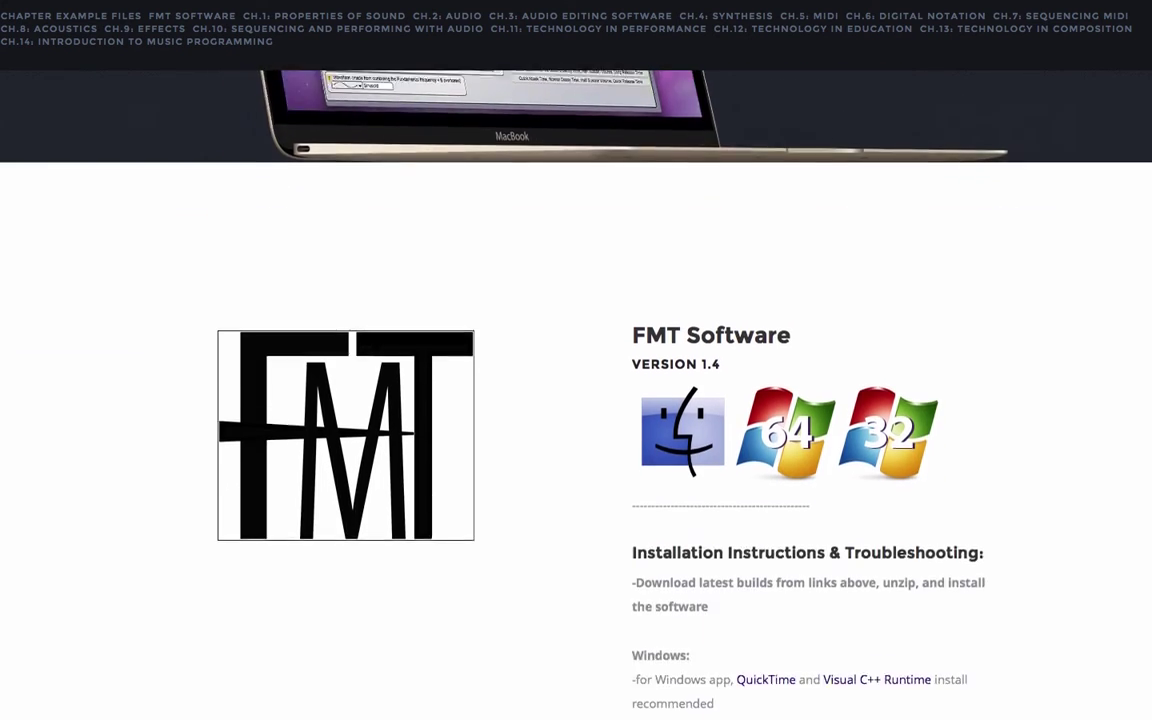
pyautogui.scroll(-8, 576, 400)
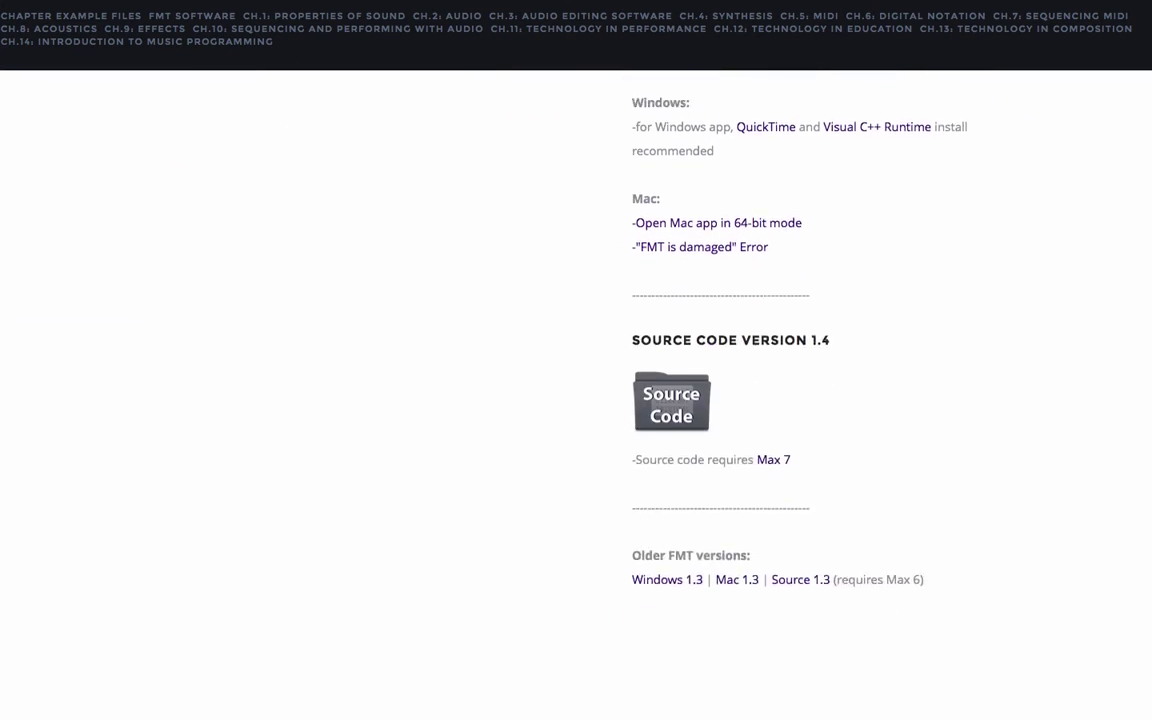
pyautogui.click(419, 36)
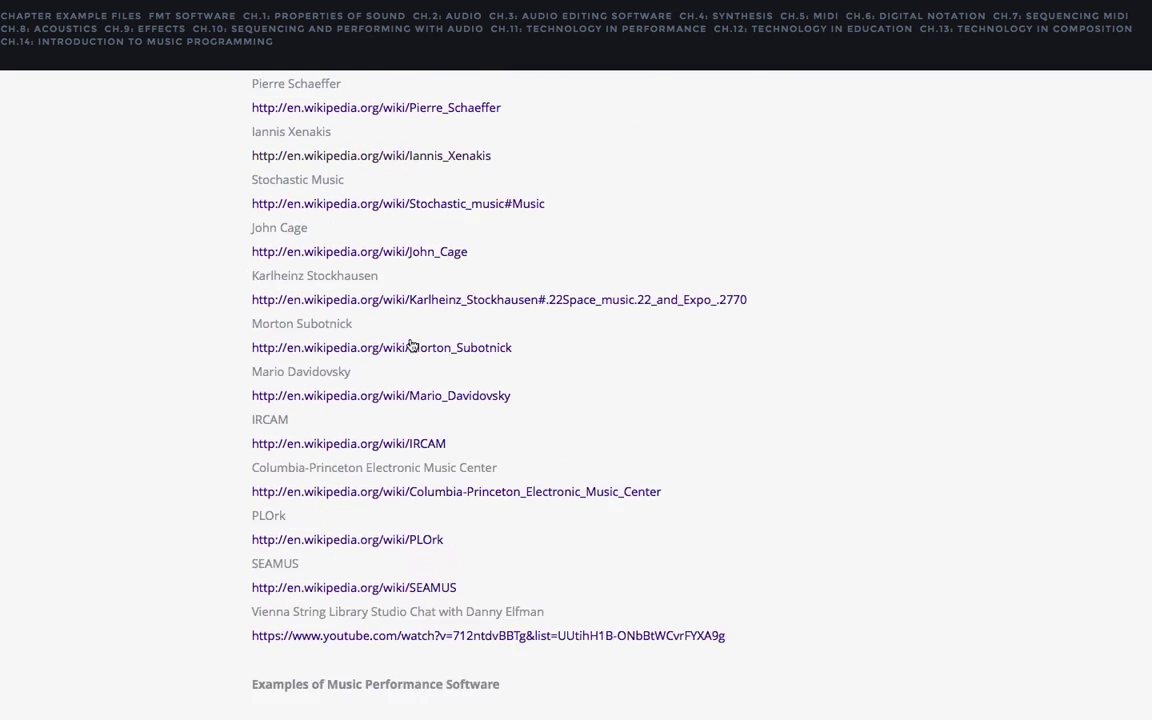
pyautogui.scroll(-11, 374, 388)
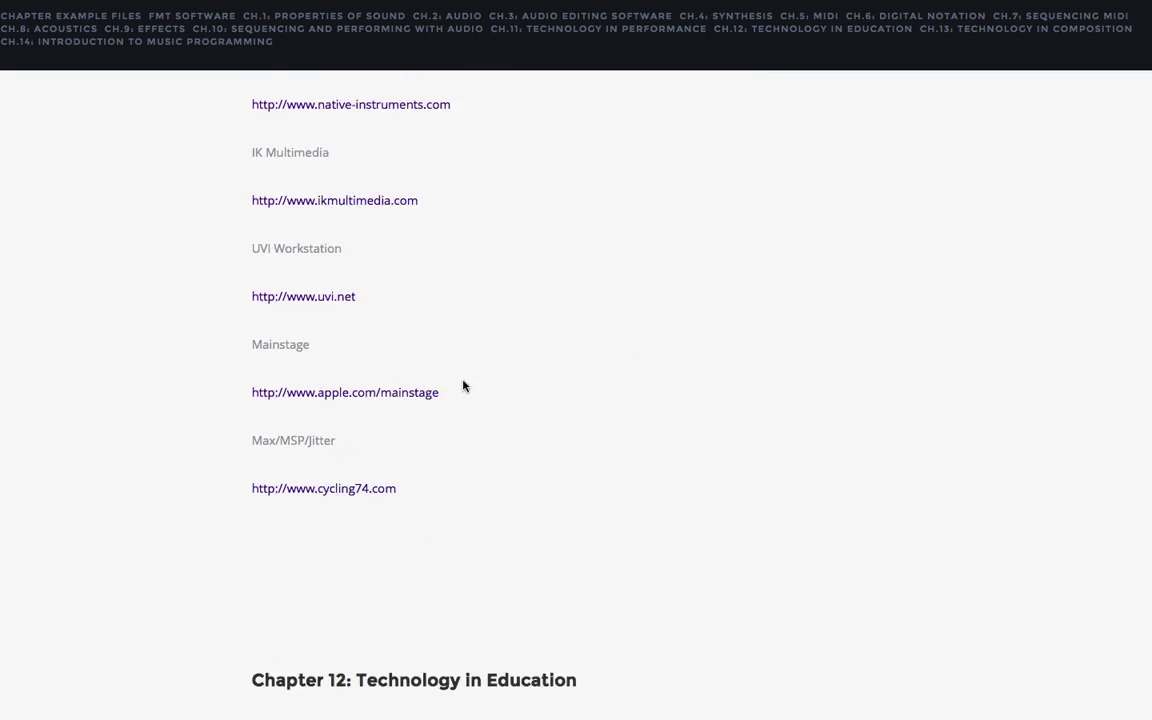
pyautogui.click(330, 18)
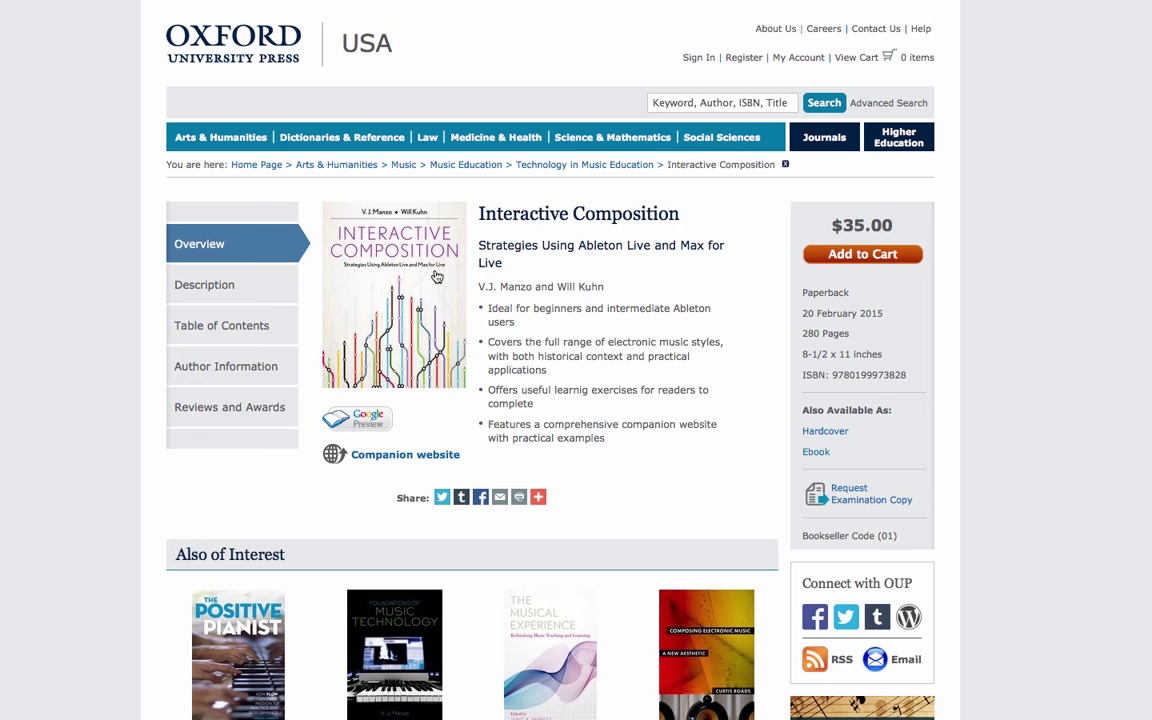
pyautogui.click(436, 277)
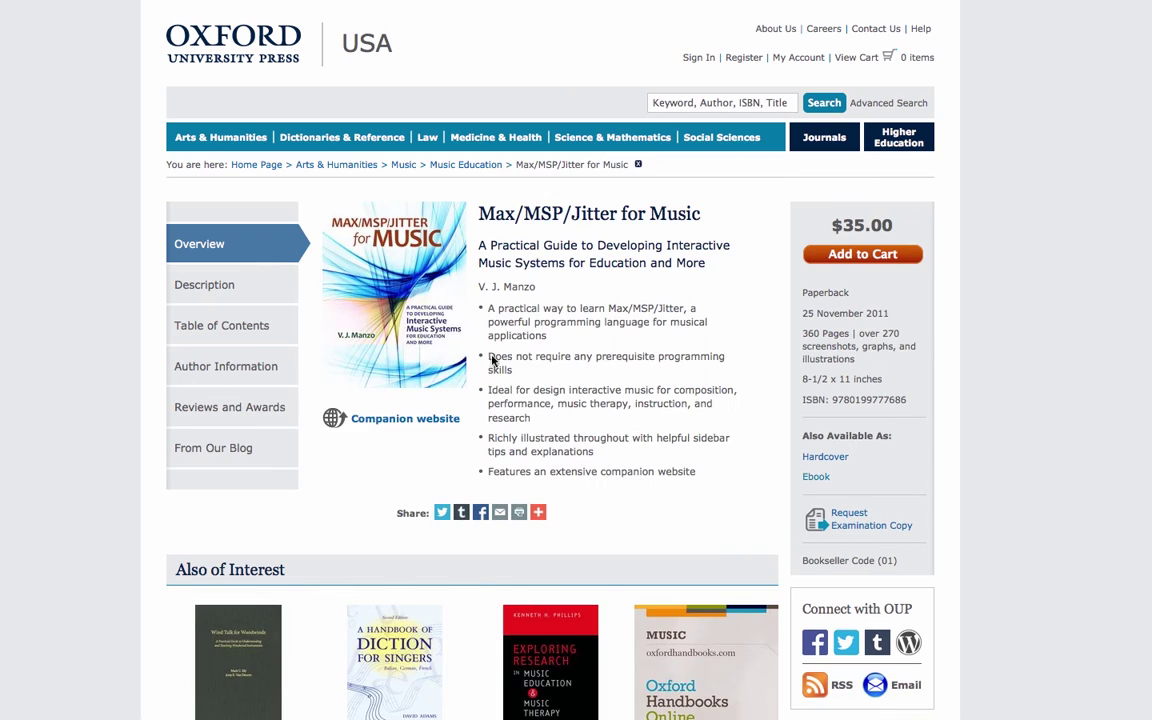
# - Open the Foundations of Music Technology book page ($54.95) and enlarge its cover
pyautogui.click(423, 318)
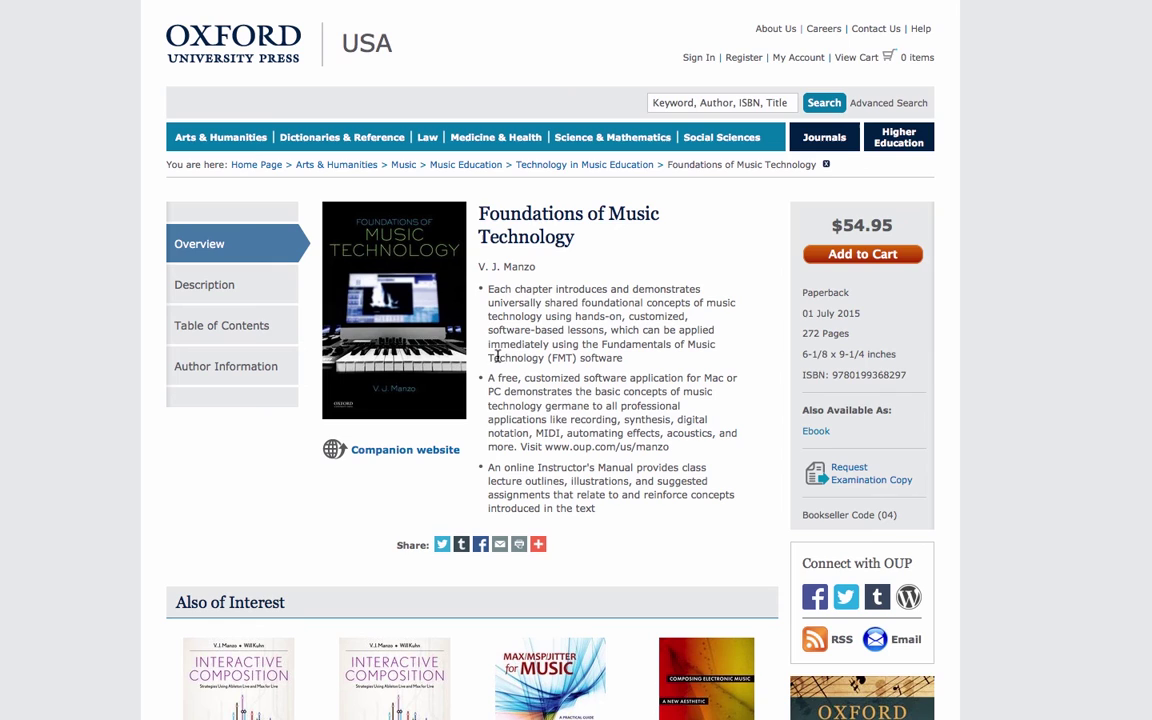
pyautogui.click(417, 331)
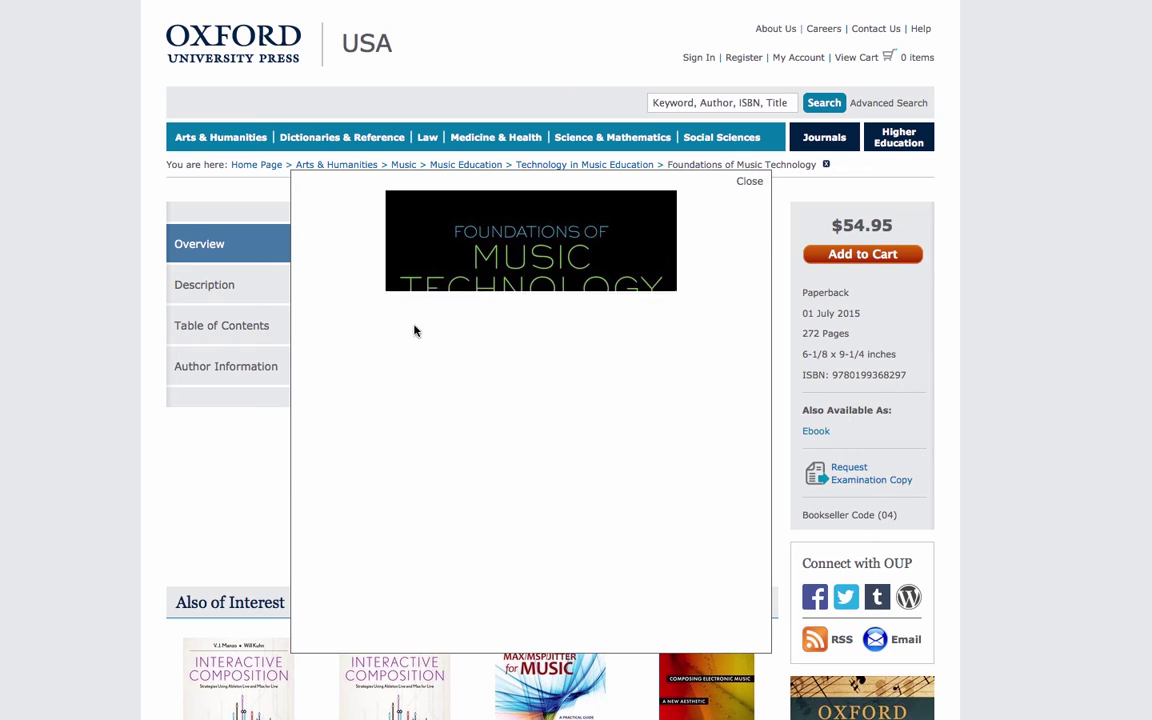